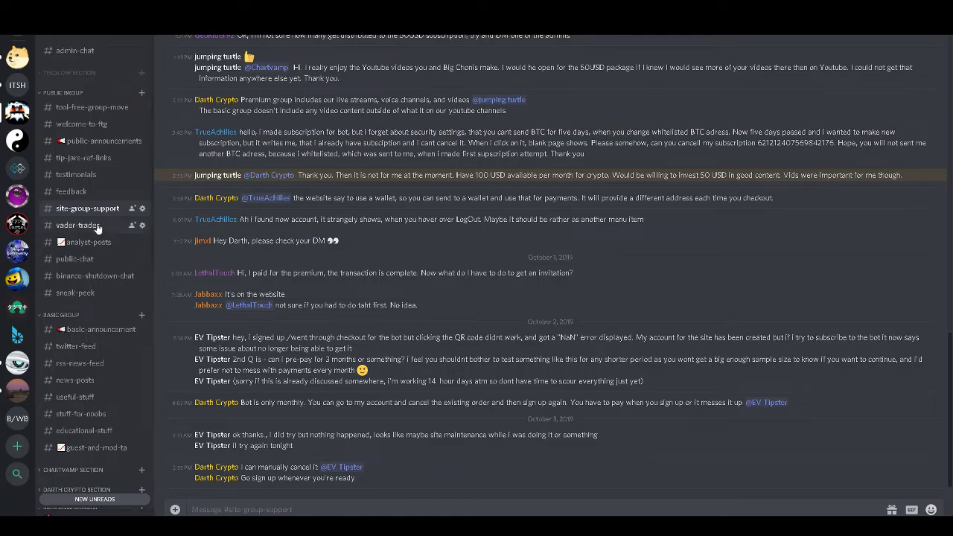
Switch to the public-announcements channel from the channel sidebar.
click(91, 141)
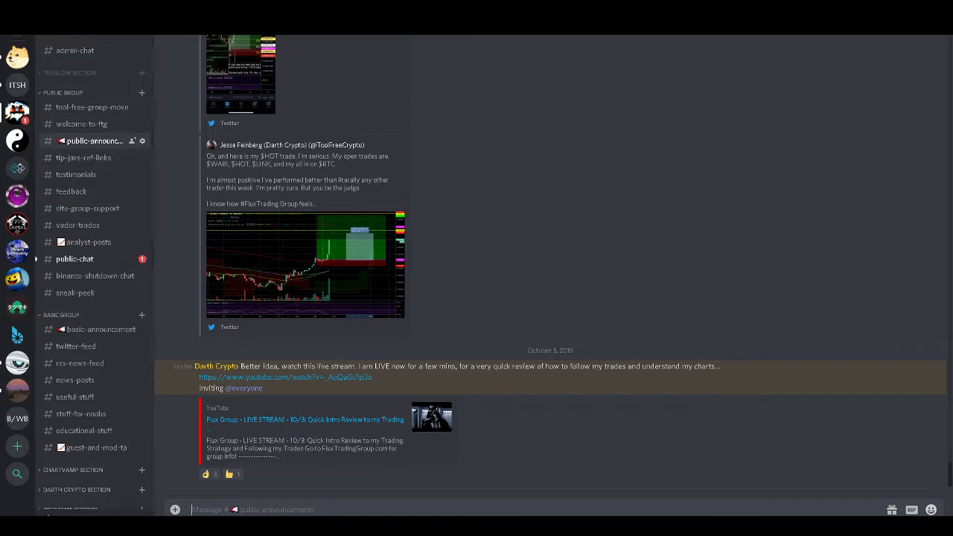
Open Notification Settings for the FTG - Flux Trading Group server from its header menu.
click(90, 22)
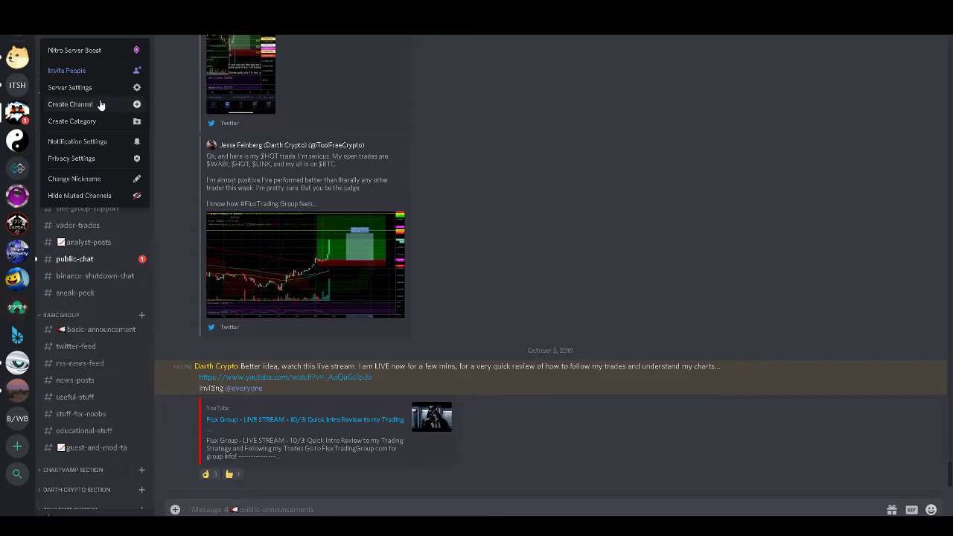
click(96, 143)
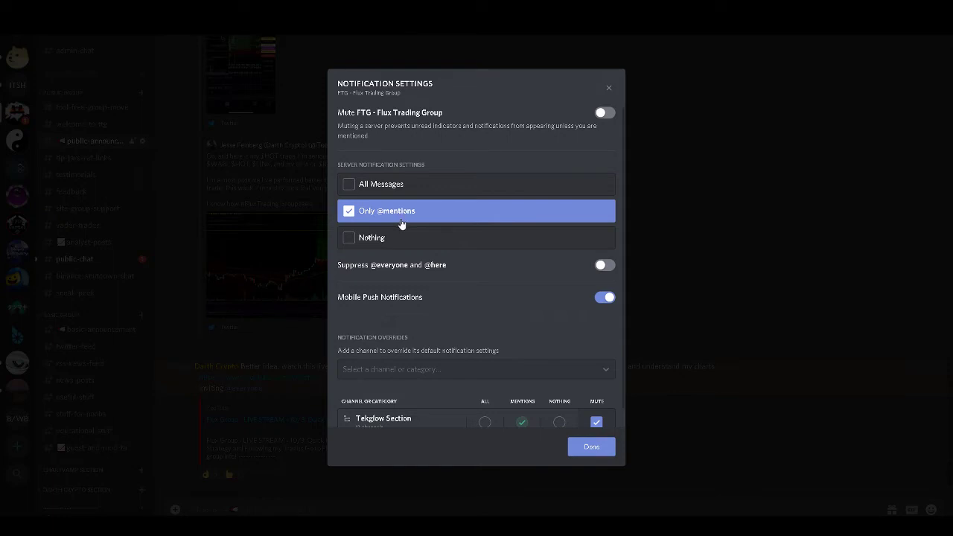
Add a premium-announcements channel override set to All Messages.
scroll(424, 284, down, 1)
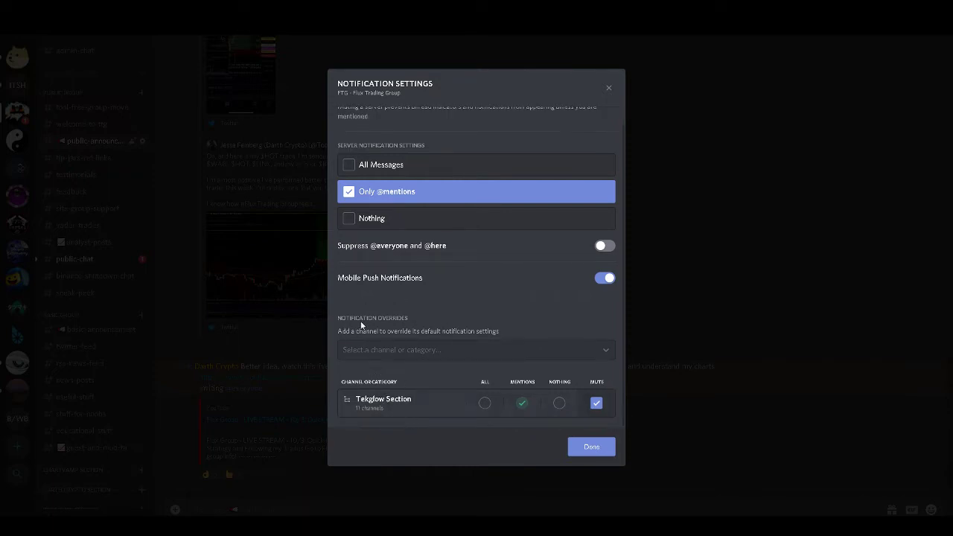
click(354, 353)
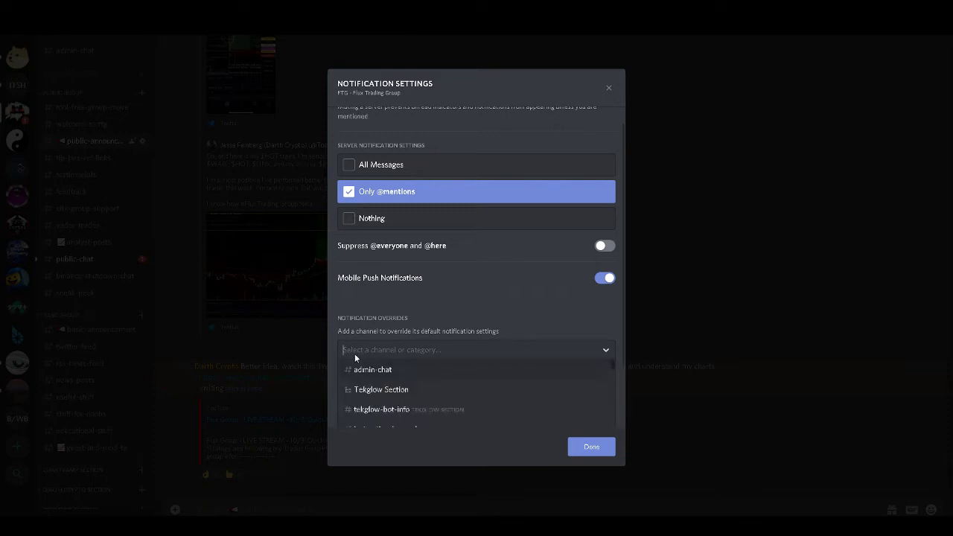
text(p)
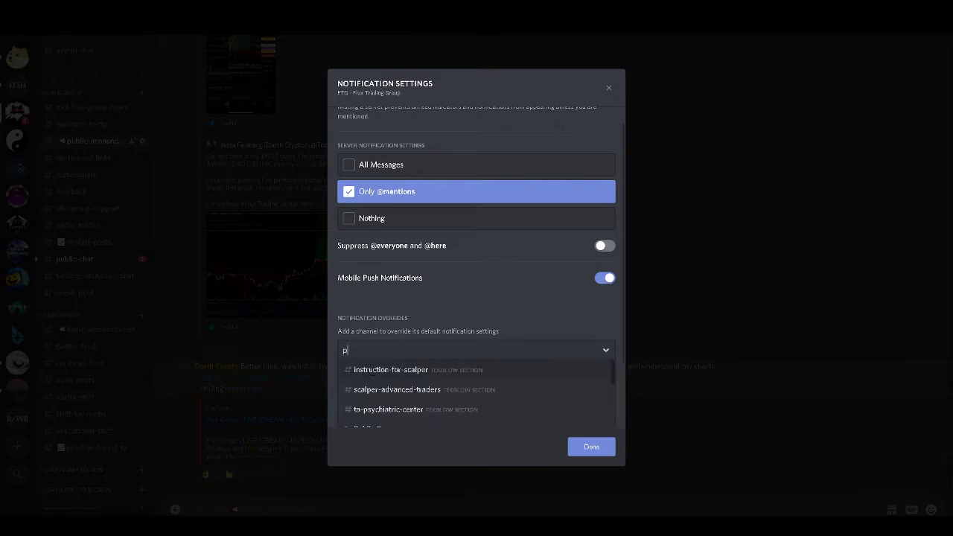
text(rem)
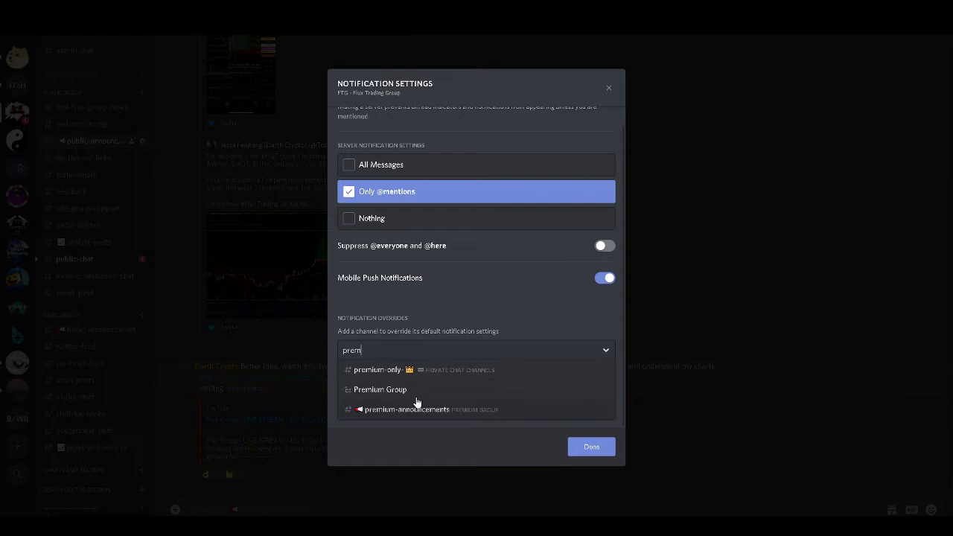
click(438, 411)
scroll(476, 372, down, 1)
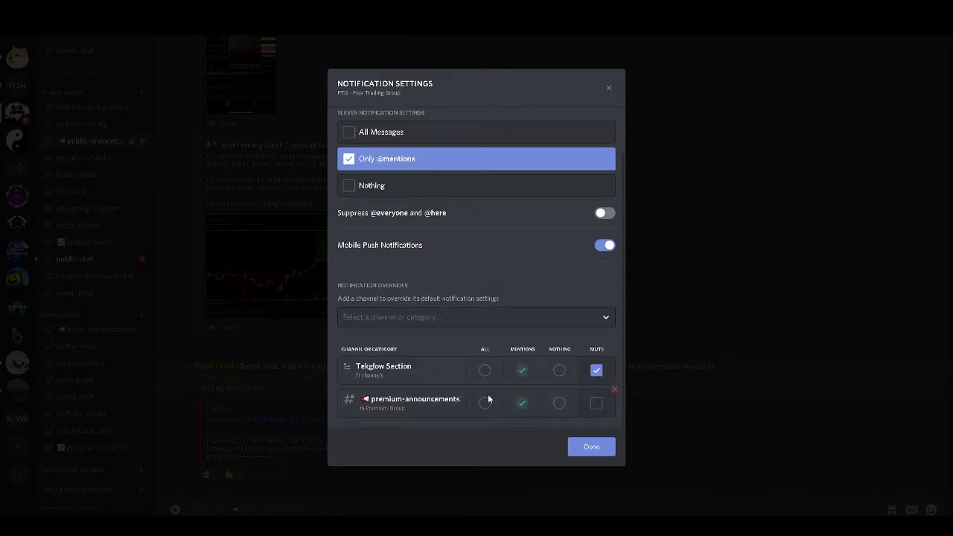
click(485, 403)
Add a short-term-trades channel override set to All Messages.
click(461, 319)
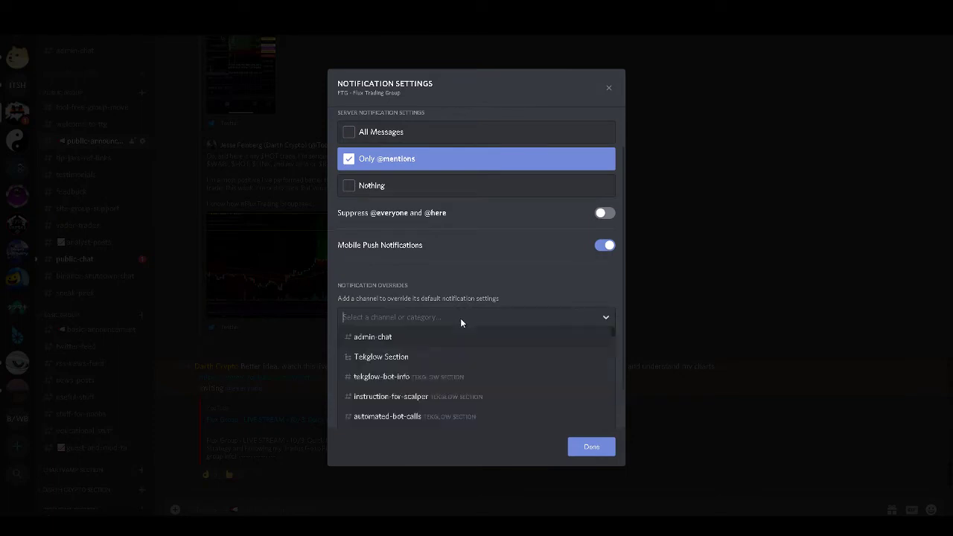
text(short)
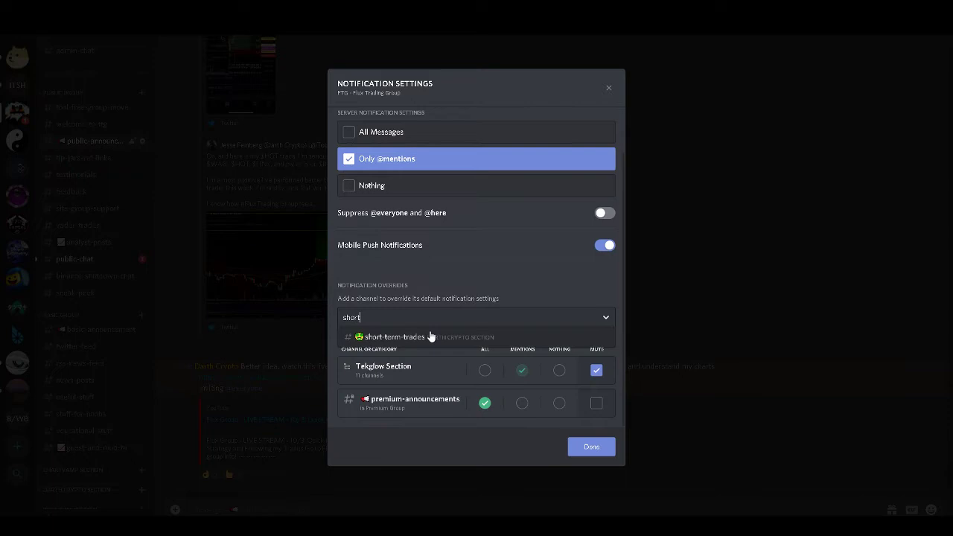
click(402, 337)
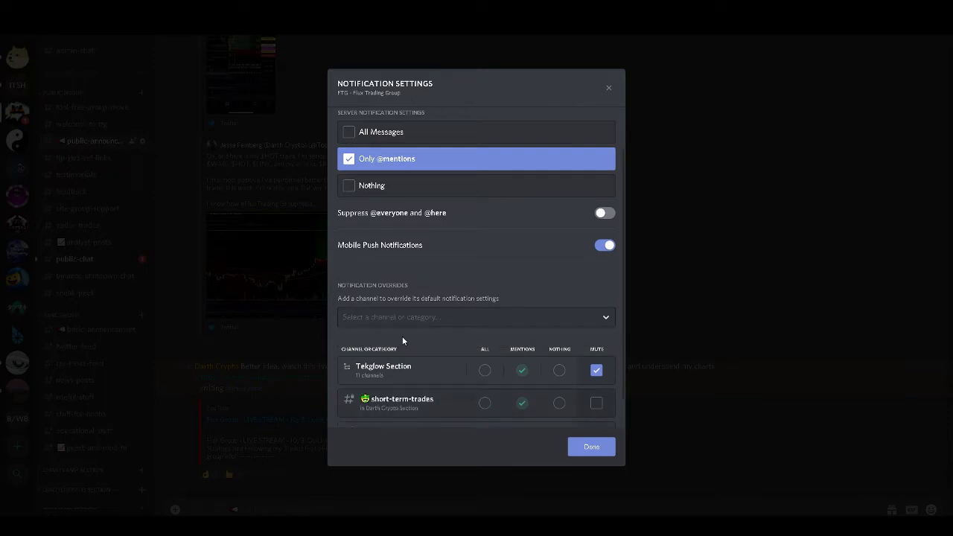
scroll(452, 404, down, 1)
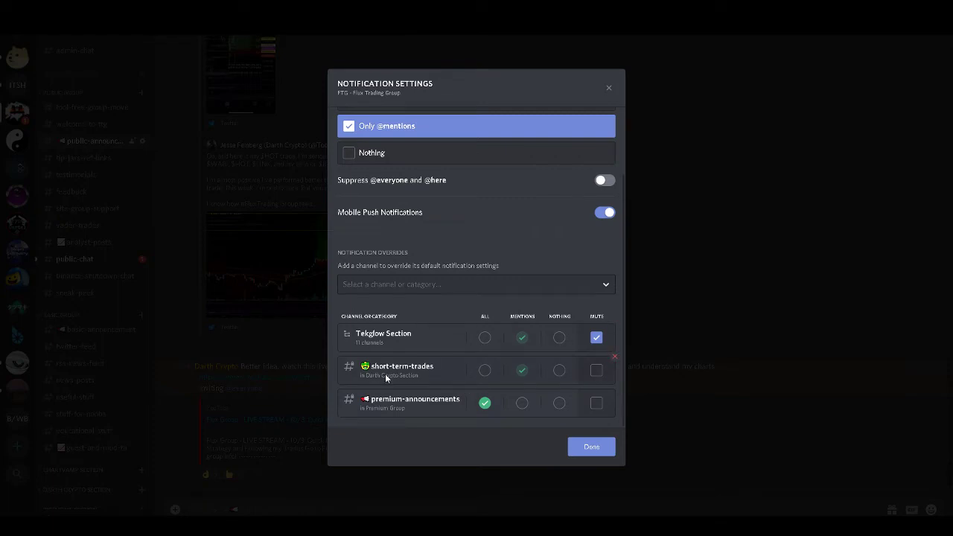
click(490, 374)
Add a crypto-chat channel override set to Mentions only.
click(440, 286)
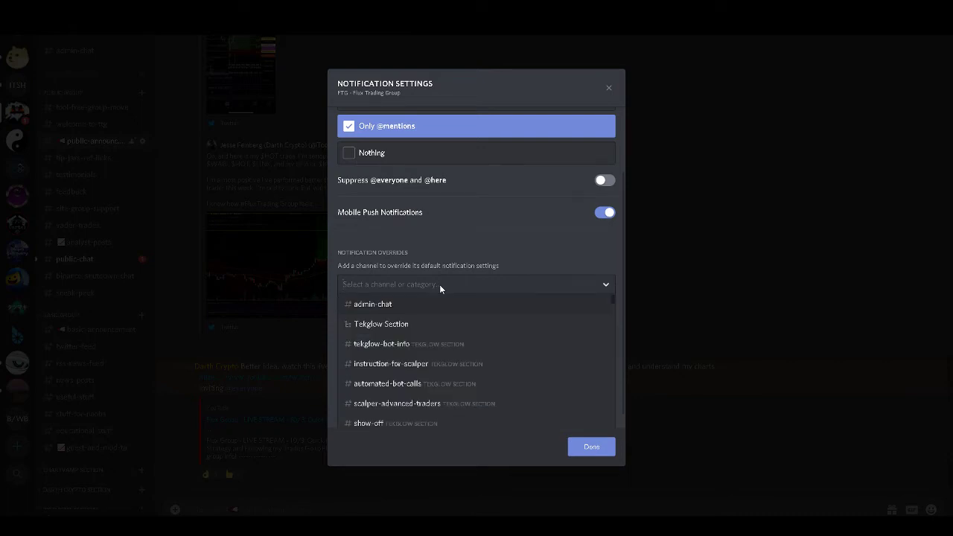
text(prem)
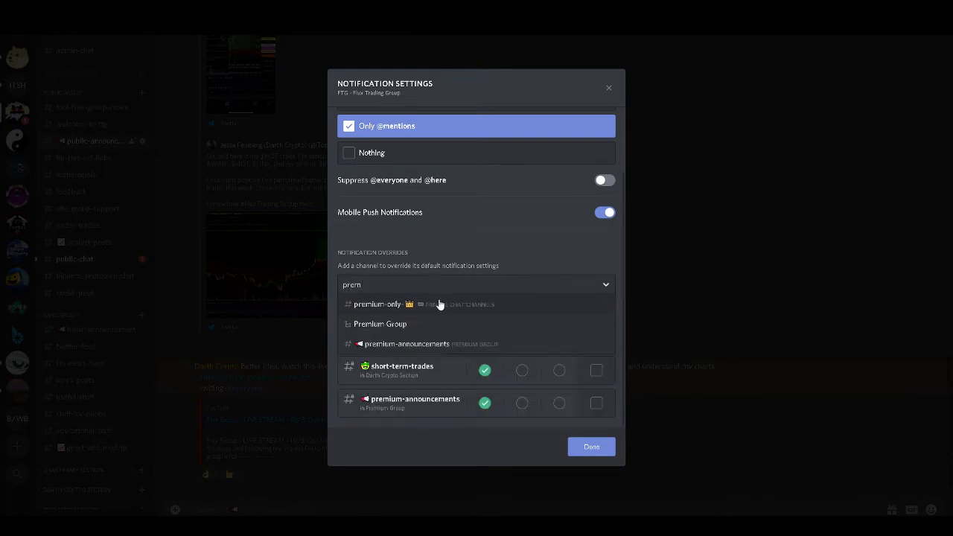
click(417, 307)
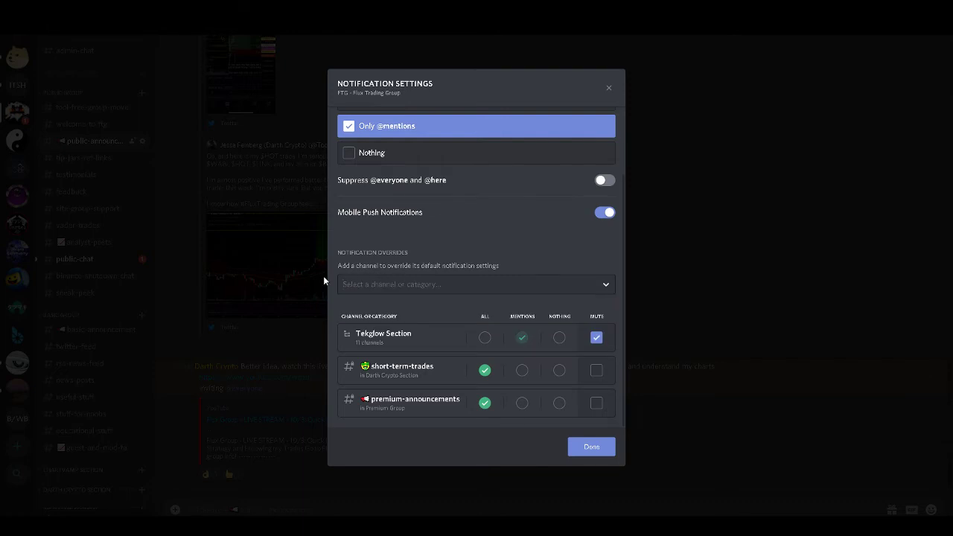
text(crypt)
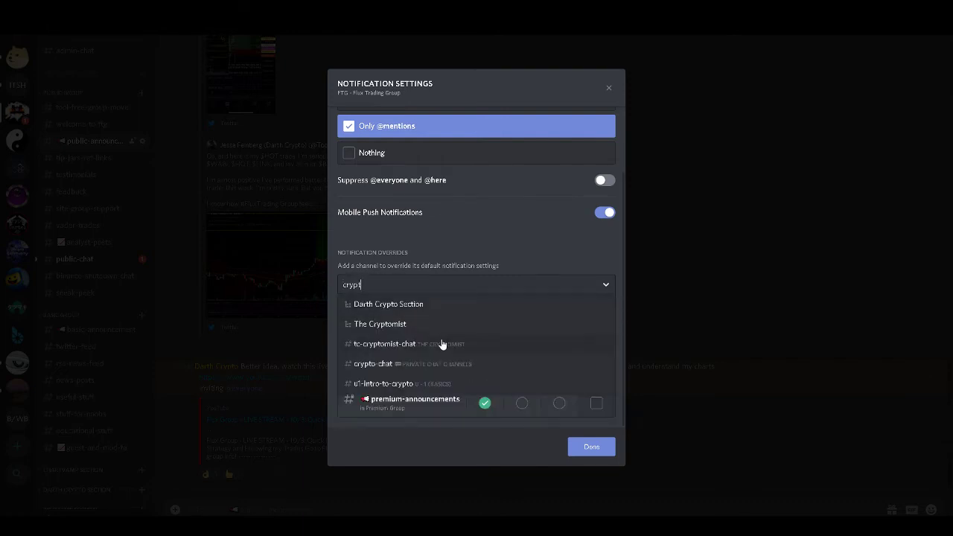
click(423, 364)
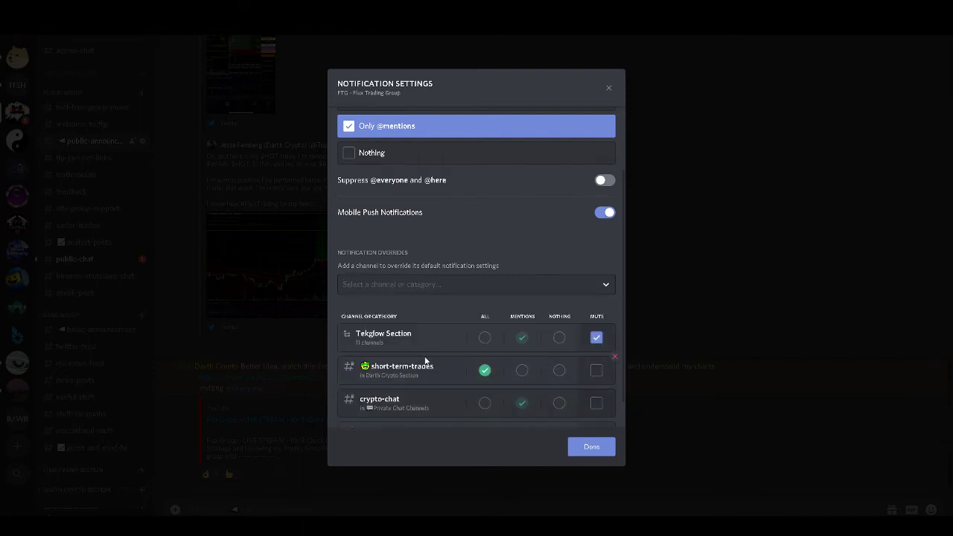
click(522, 404)
click(521, 405)
Close the notification settings and expand the DARTH CRYPTO, BIGCHONIS, CHARTVAMP and PRIVATE CHAT categories.
click(584, 447)
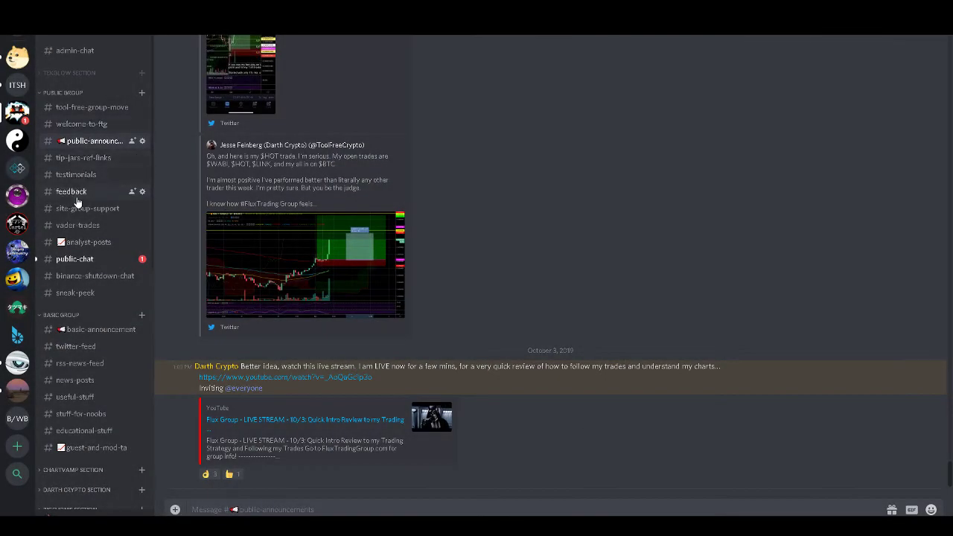
scroll(82, 239, down, 3)
scroll(81, 241, down, 3)
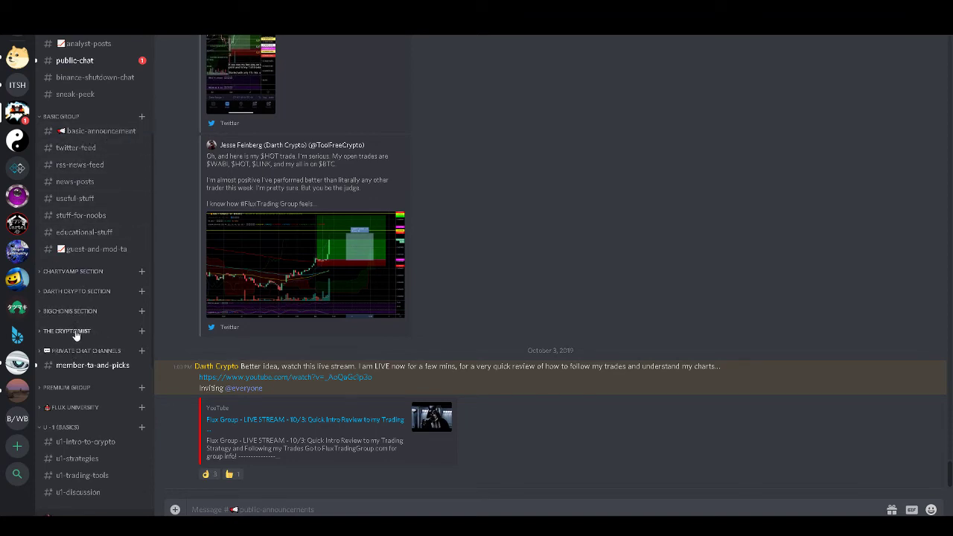
click(78, 292)
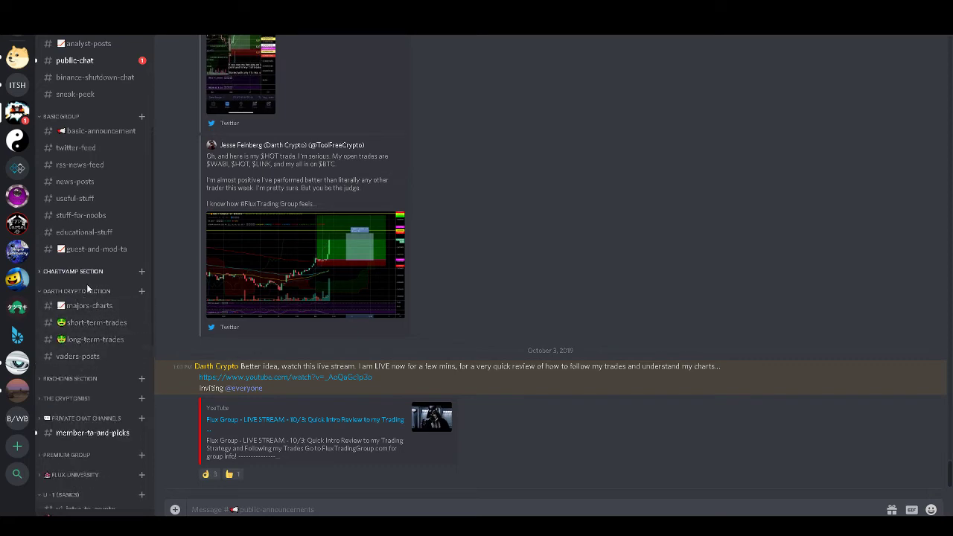
click(88, 381)
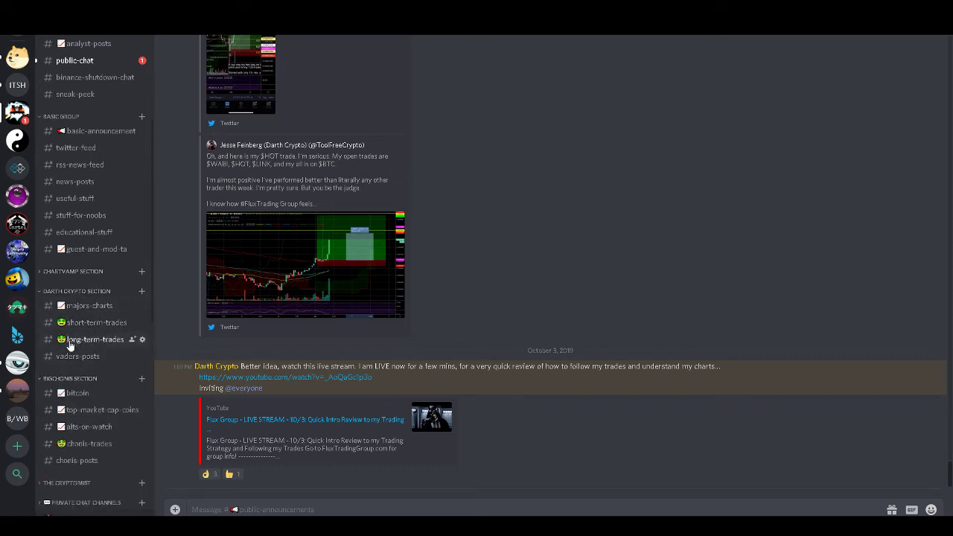
click(97, 274)
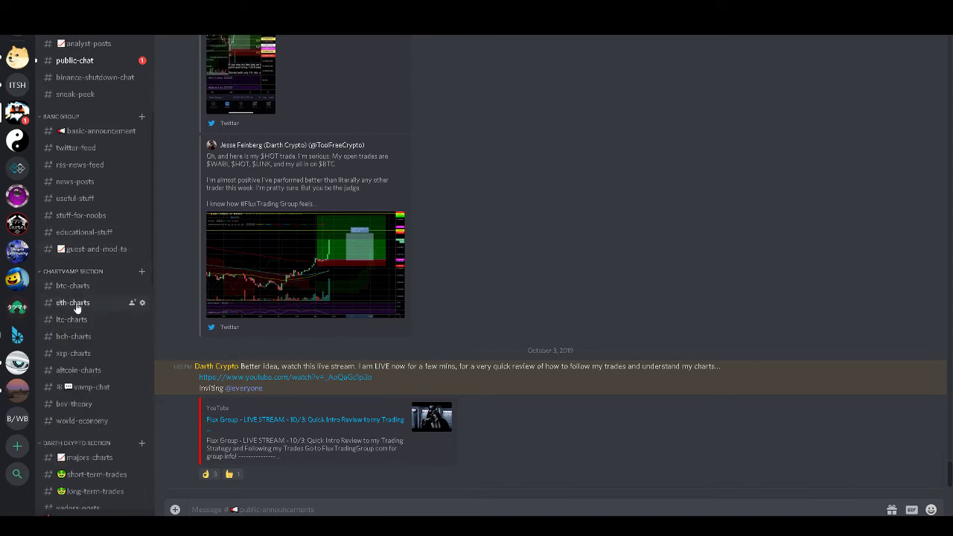
scroll(78, 331, down, 3)
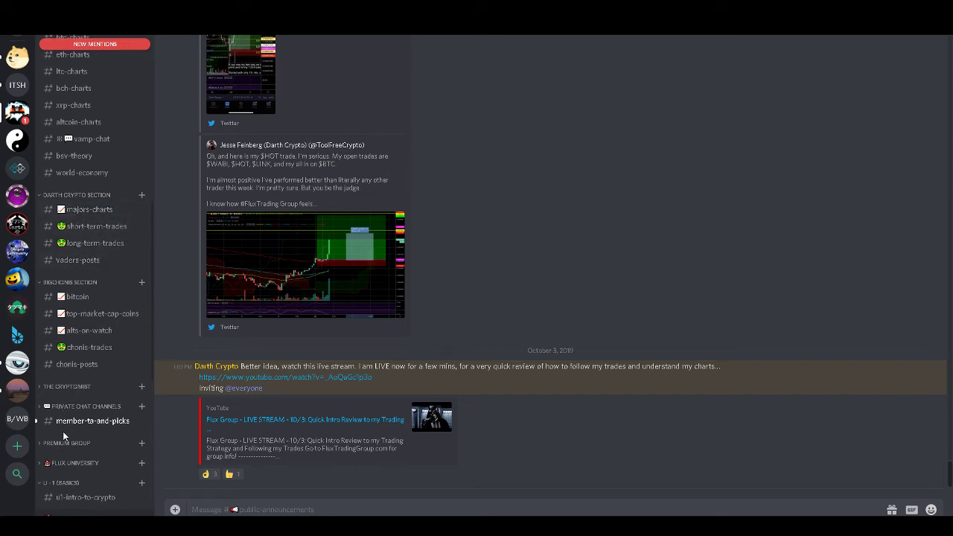
click(72, 407)
Open the u2-how-to-read-charts channel and collapse the U-1 (BASICS) category.
scroll(72, 414, down, 3)
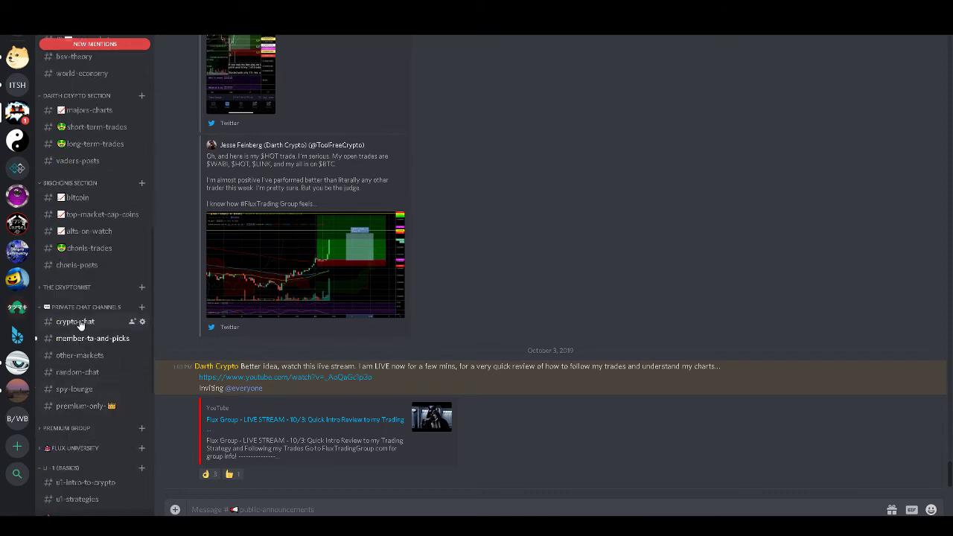
scroll(79, 398, down, 10)
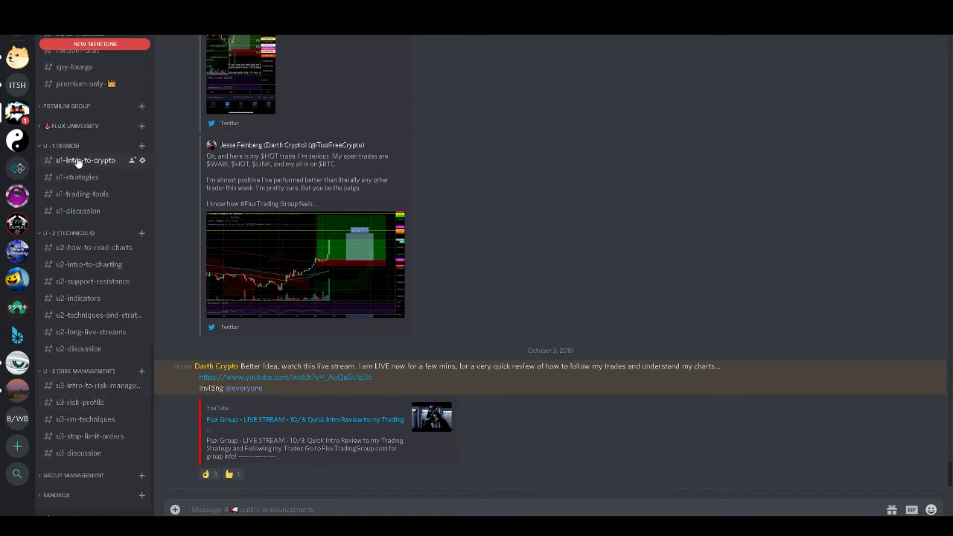
click(63, 247)
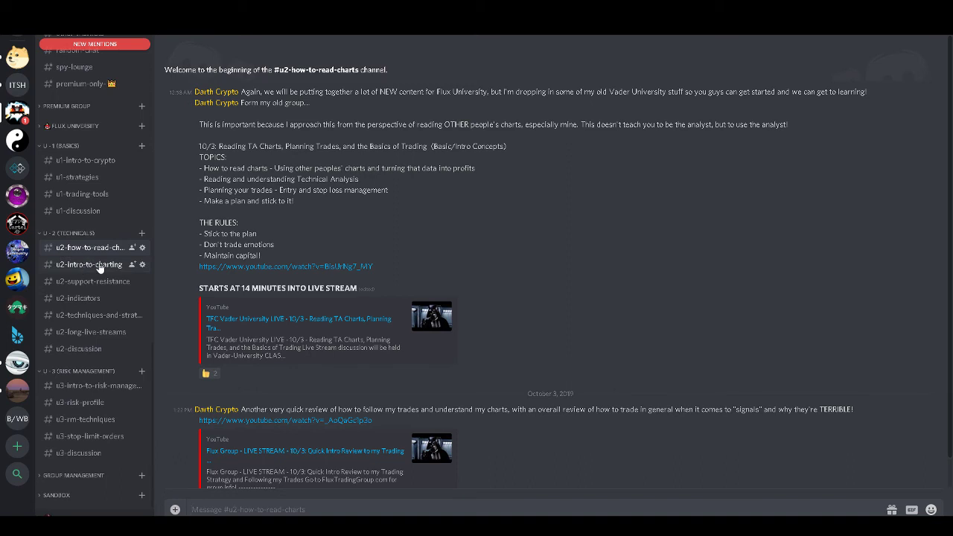
click(45, 146)
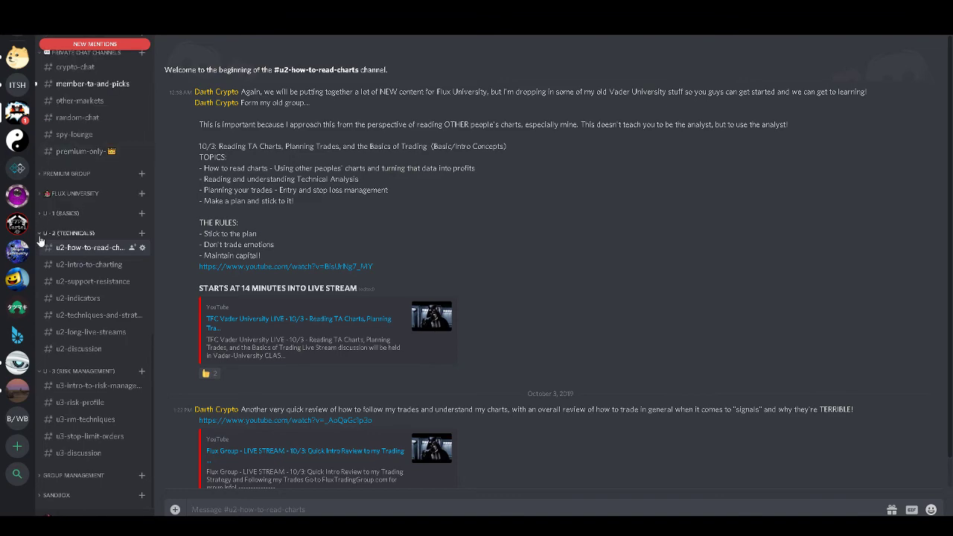
Collapse the CHARTVAMP SECTION and BASIC GROUP categories in the sidebar.
scroll(61, 222, up, 10)
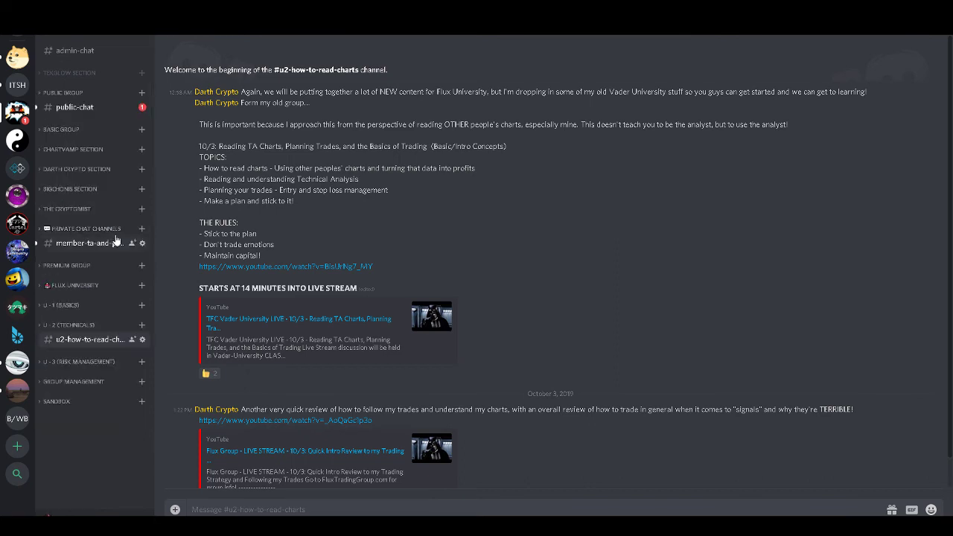
click(39, 149)
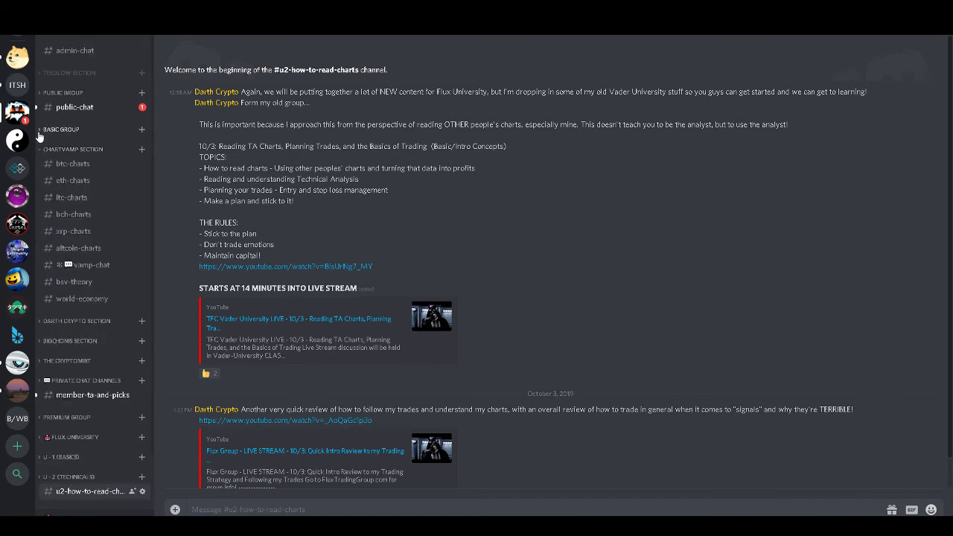
click(39, 131)
click(39, 133)
click(41, 149)
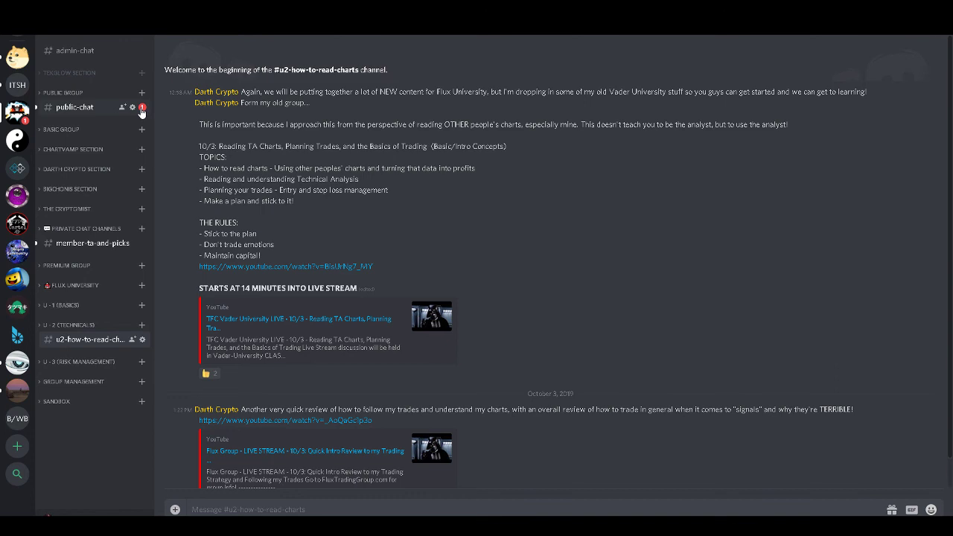
Switch to the public-chat channel to view the latest trading discussion.
click(74, 108)
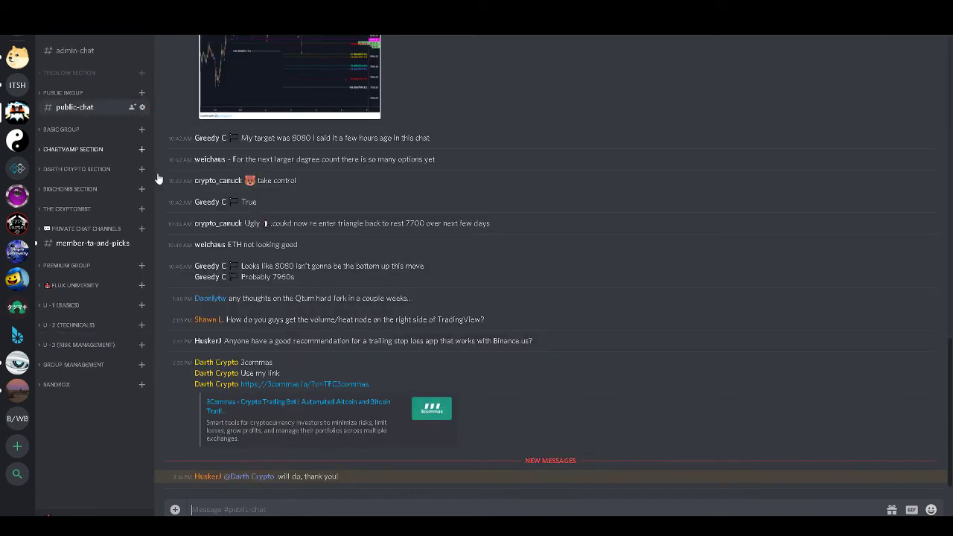